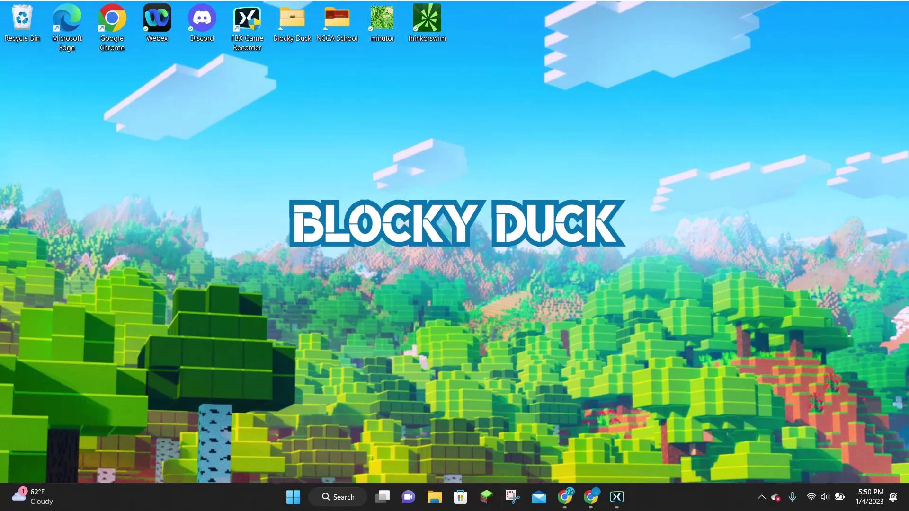
- Download the universal Fabric installer jar, fabric-installer-0.11.1.jar, from the Fabric website
click(565, 497)
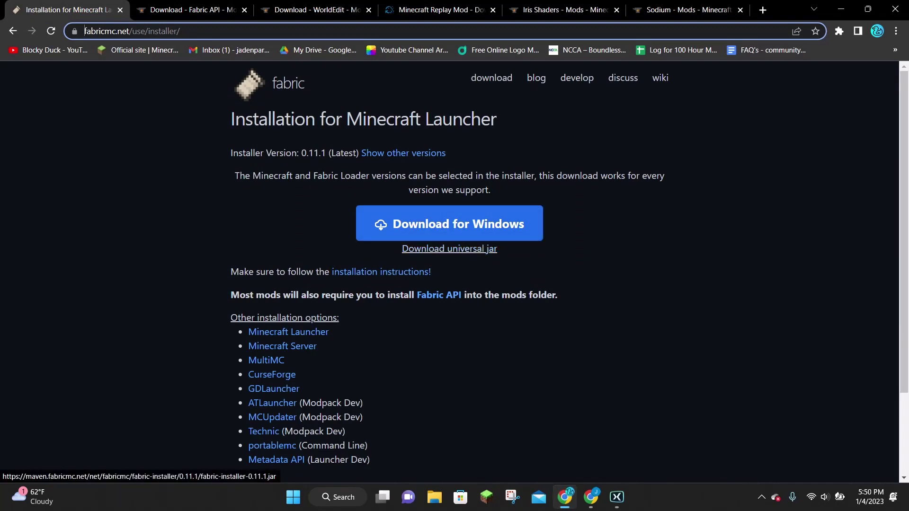
click(449, 249)
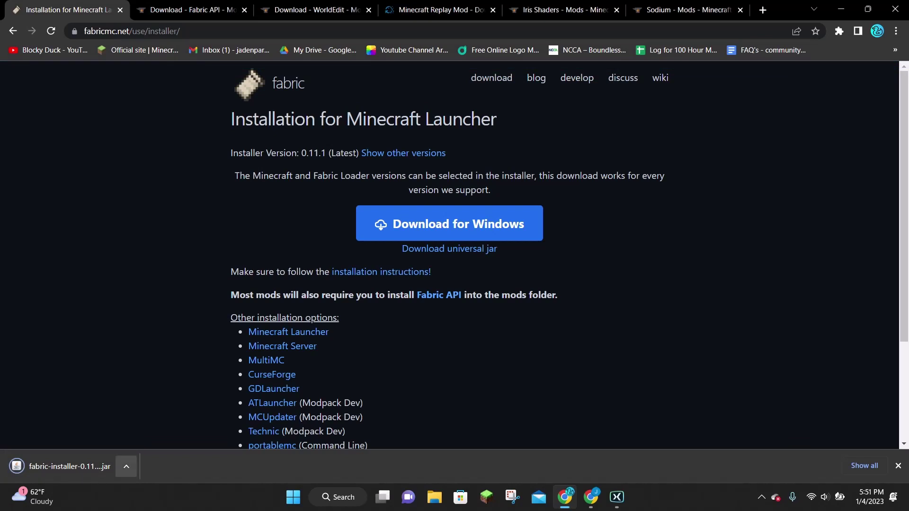
- Run fabric-installer-0.11.1.jar to install Fabric Loader 0.14.12 for Minecraft 1.19.3, then close it
click(126, 466)
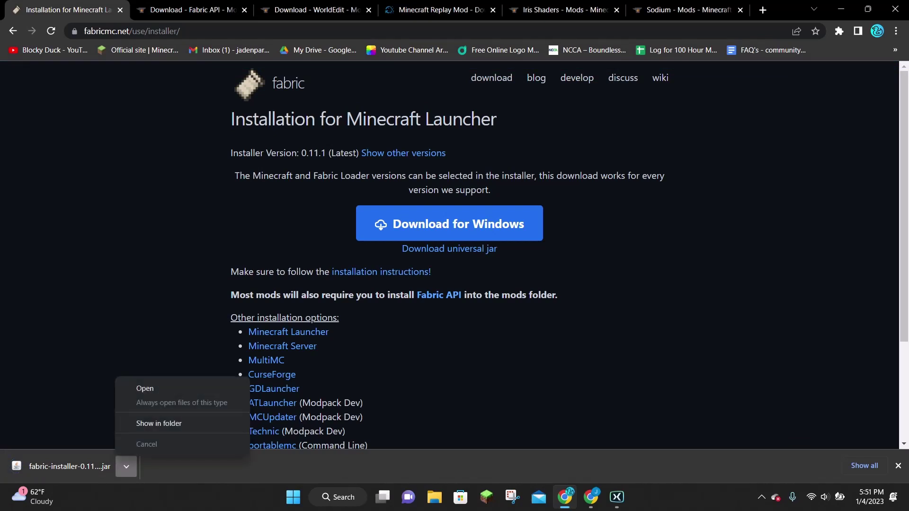
click(145, 388)
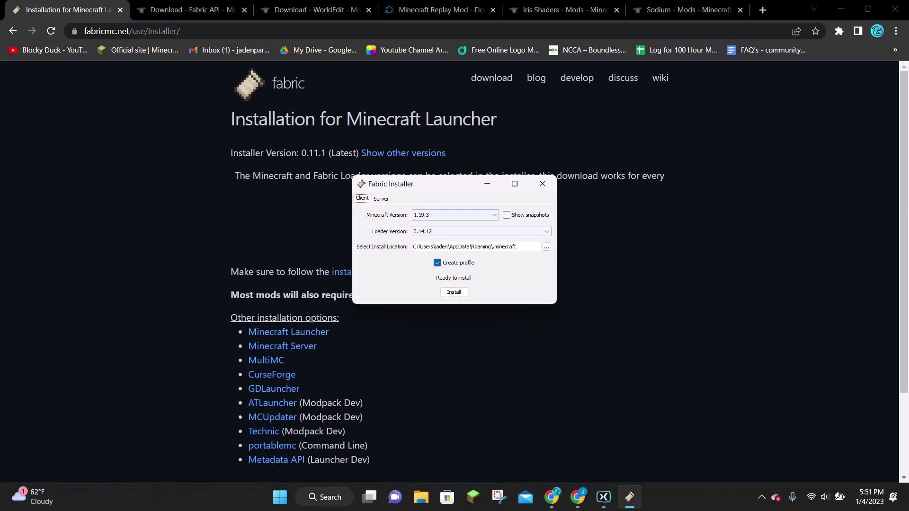
key(space)
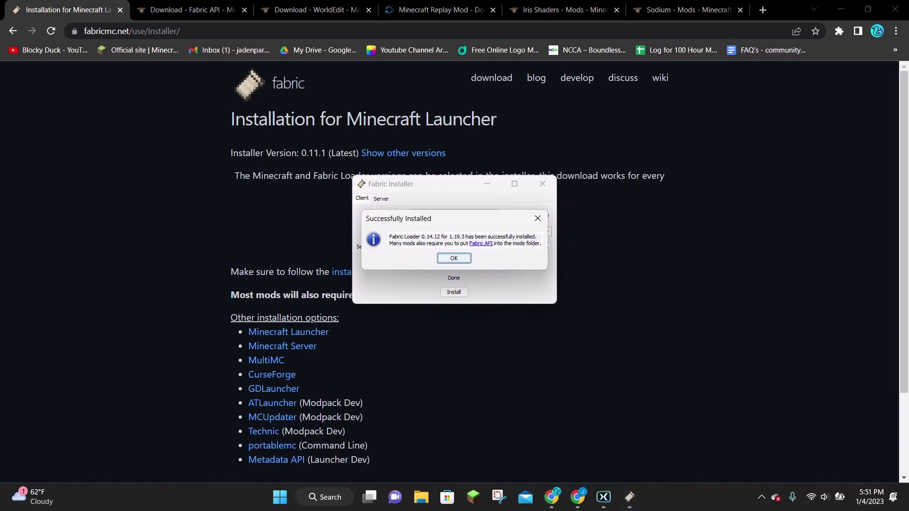
key(space)
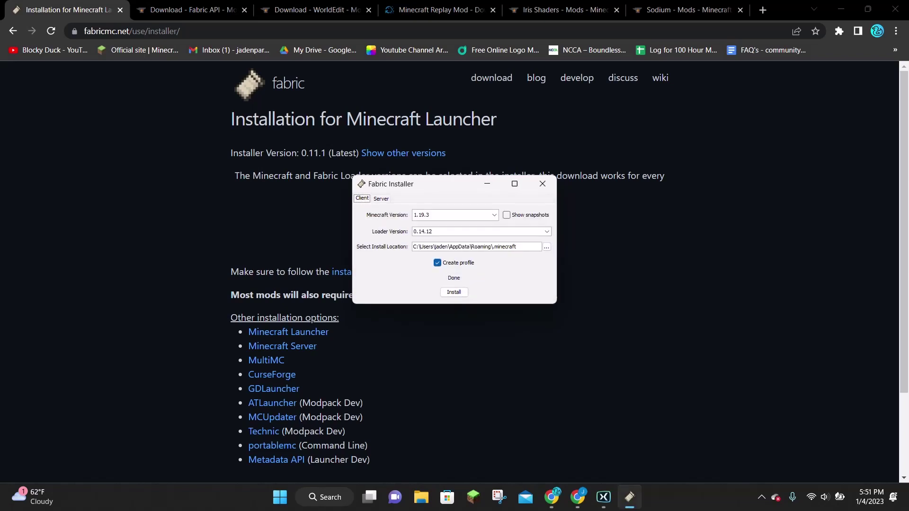
click(543, 184)
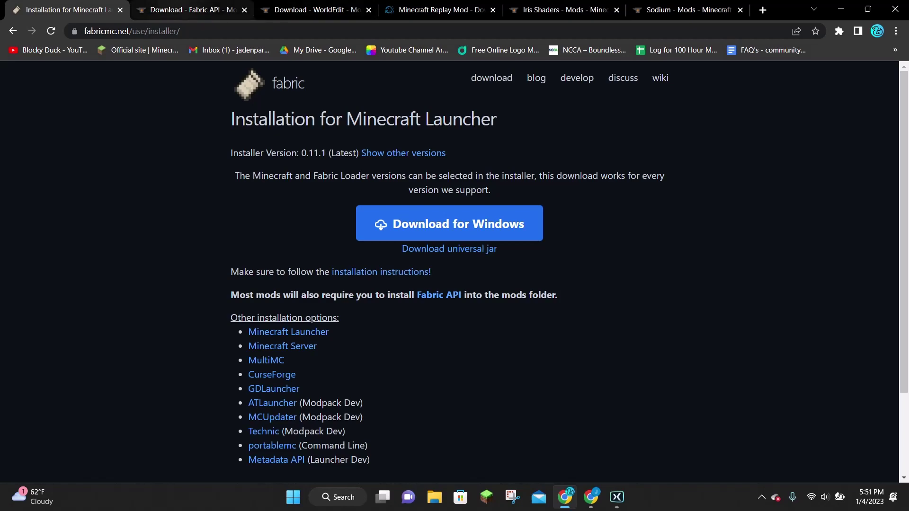
- Download fabric-api-0.70.0+1.19.3.jar from the Fabric API files list on CurseForge
key(ctrl+Tab)
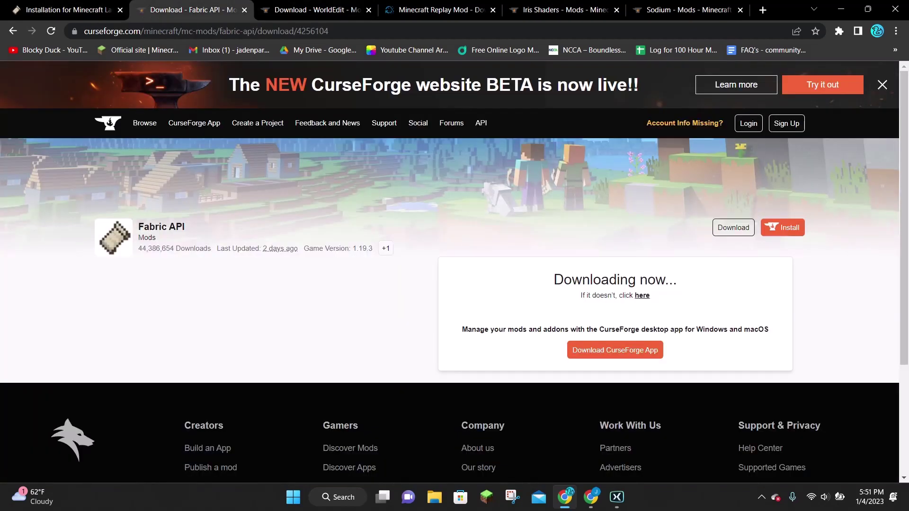
key(alt+Left)
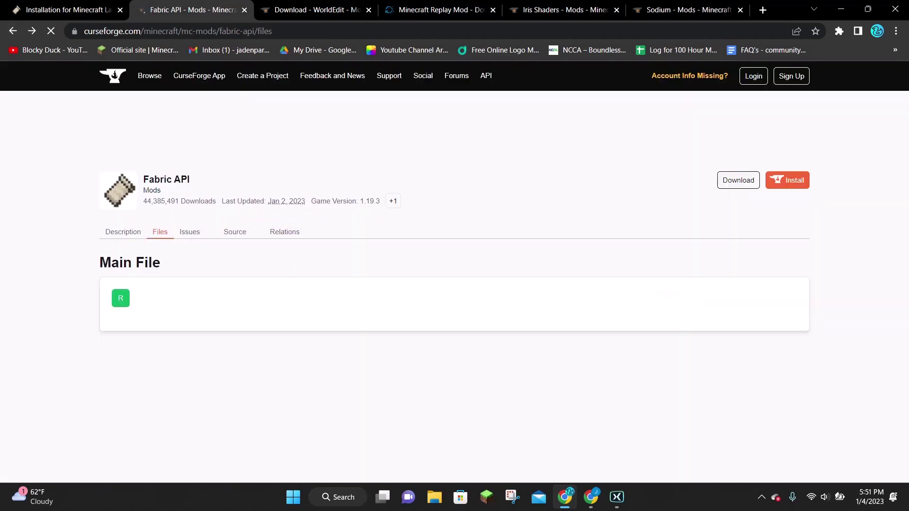
scroll(454, 272, up, 4)
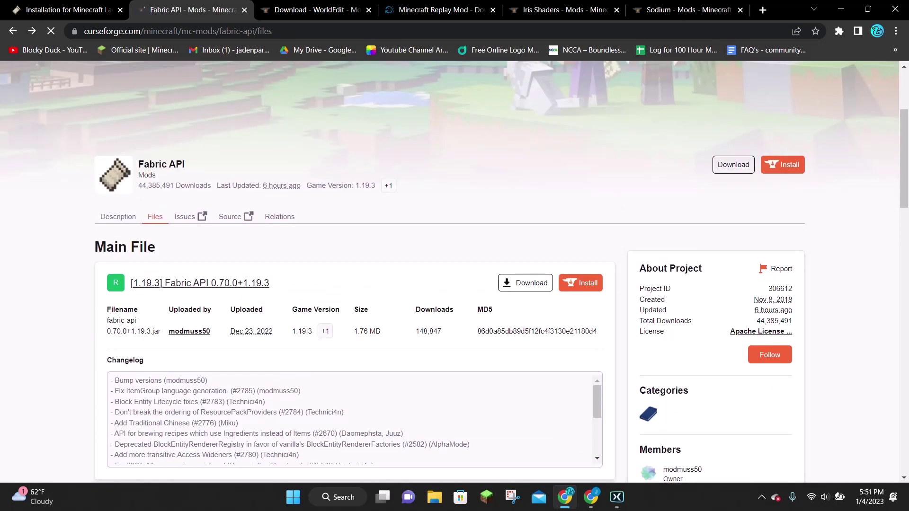
scroll(454, 272, down, 6)
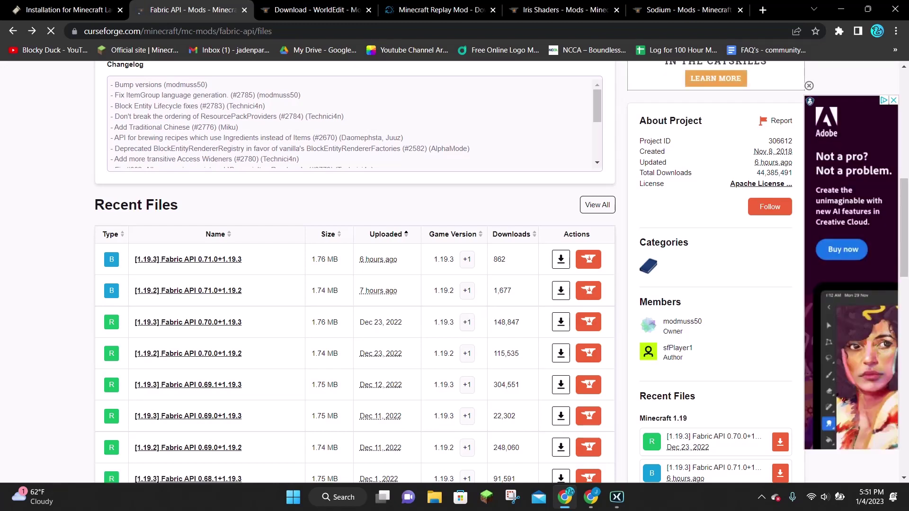
click(561, 321)
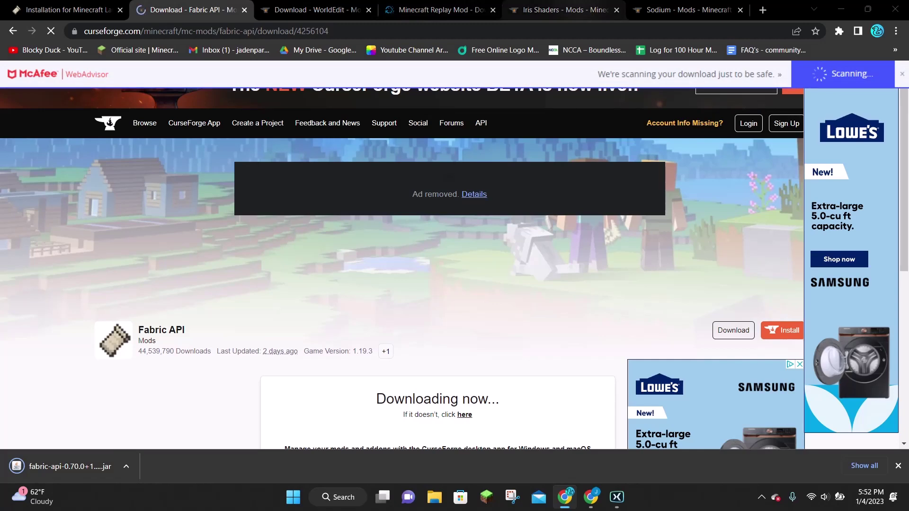
click(563, 9)
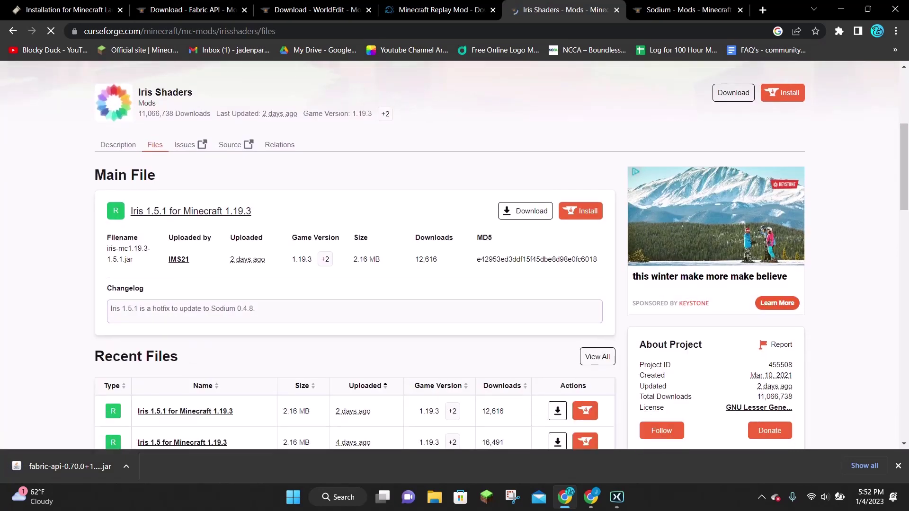
- Download iris-mc1.19.3-1.5.1.jar from the Iris Shaders Recent Files list
scroll(454, 256, down, 5)
scroll(454, 256, down, 1)
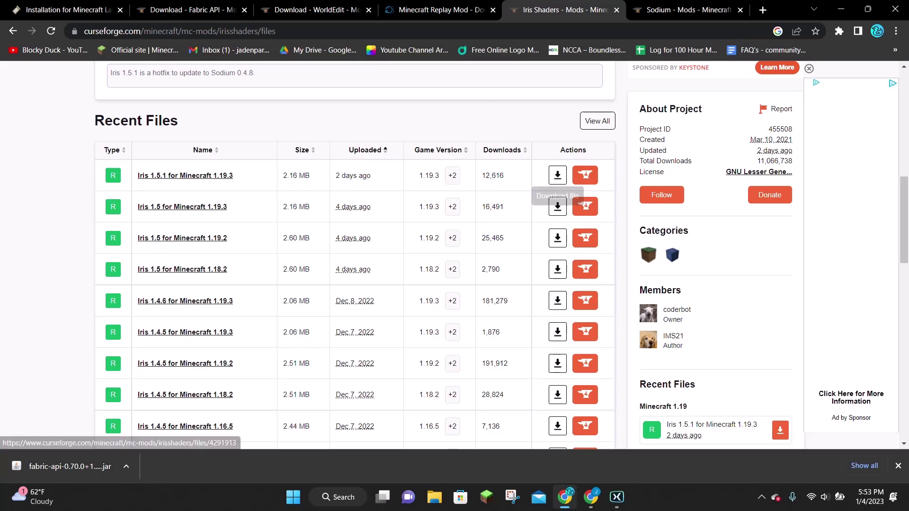
click(558, 175)
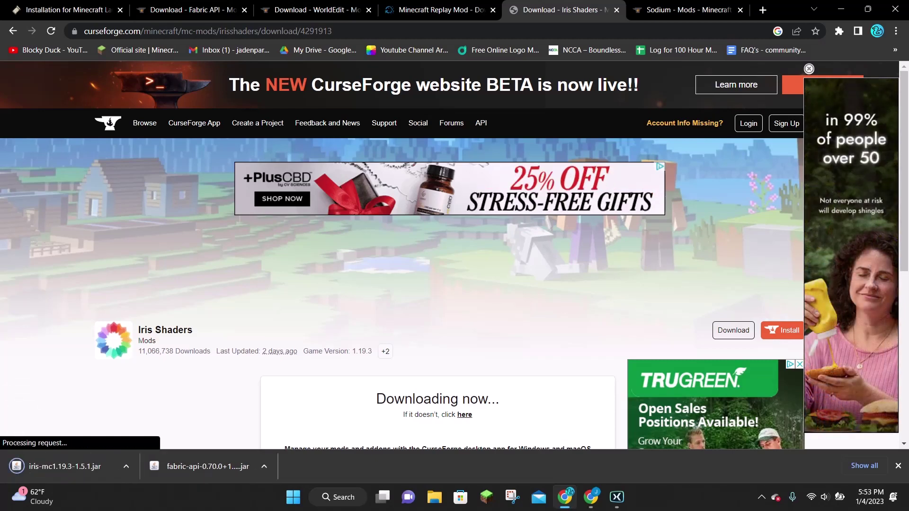
- Download the Sodium 0.4.8 release for Fabric 1.19.3 from the Sodium CurseForge page
key(ctrl+Tab)
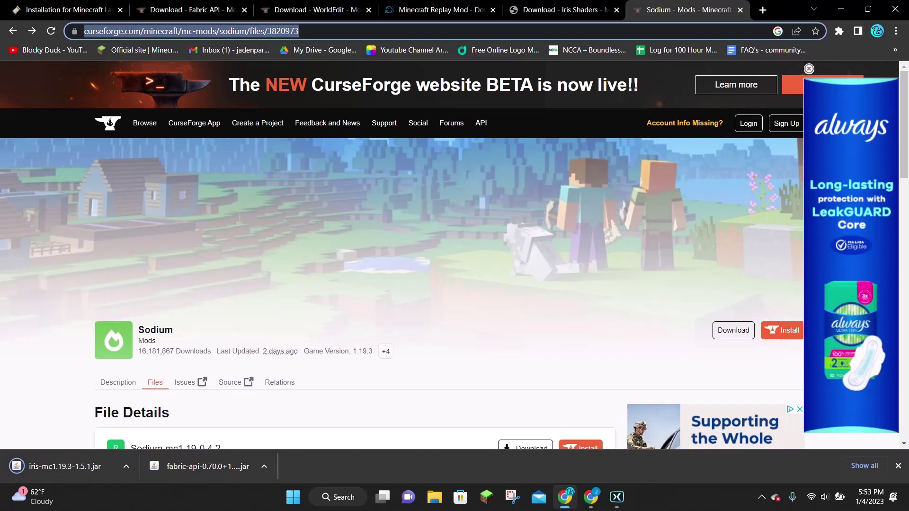
scroll(450, 175, down, 1)
scroll(449, 175, down, 1)
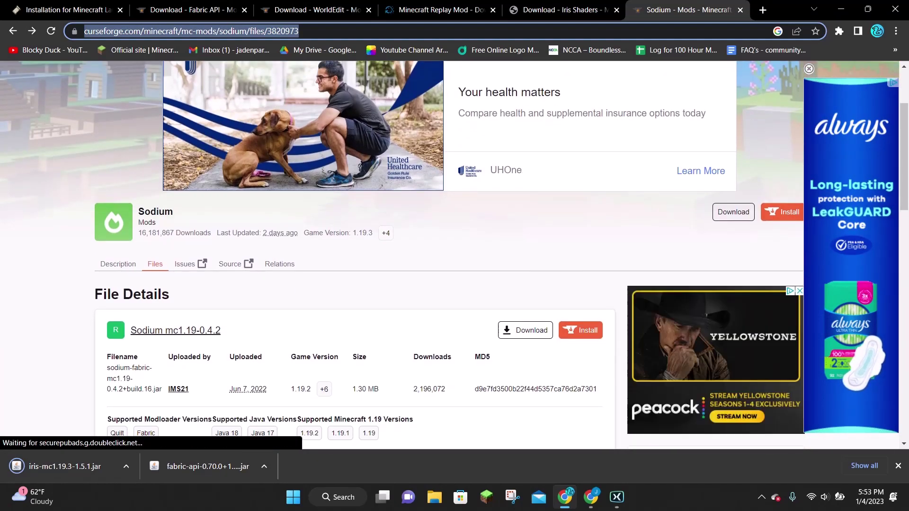
scroll(449, 237, down, 2)
scroll(450, 265, down, 4)
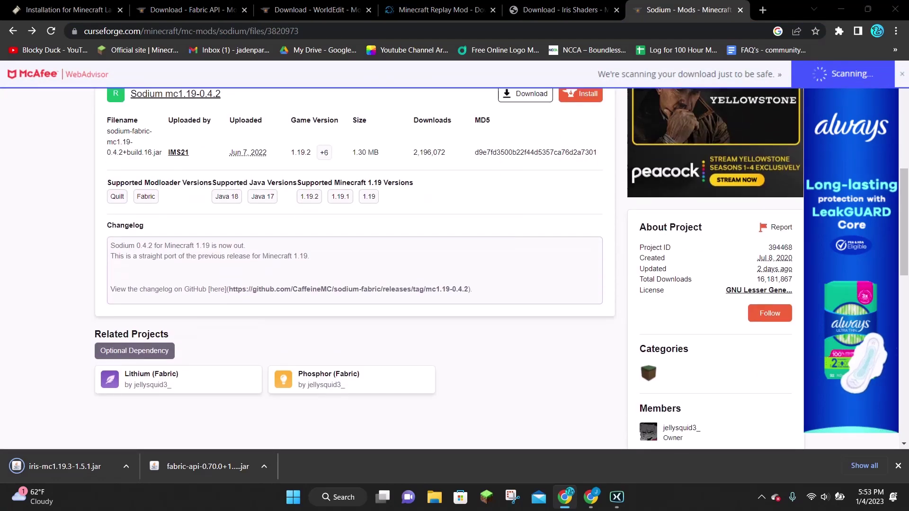
scroll(449, 265, down, 2)
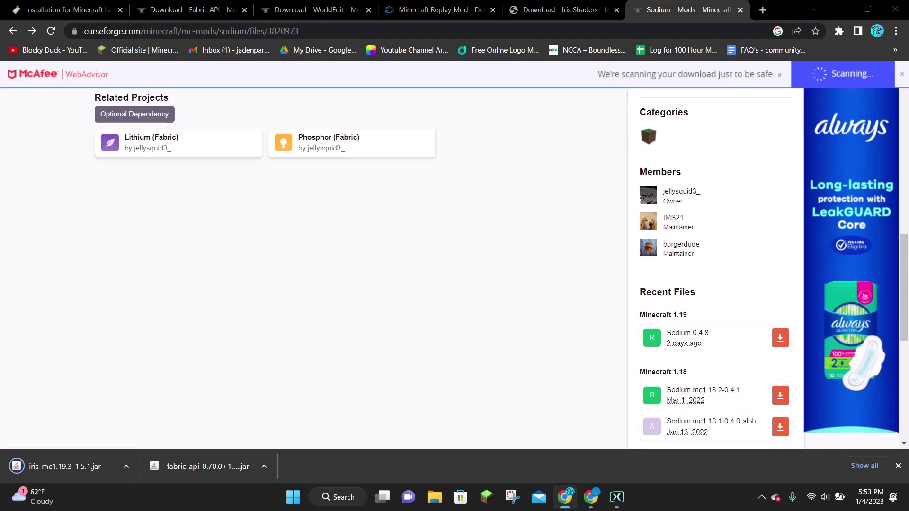
key(ctrl+l)
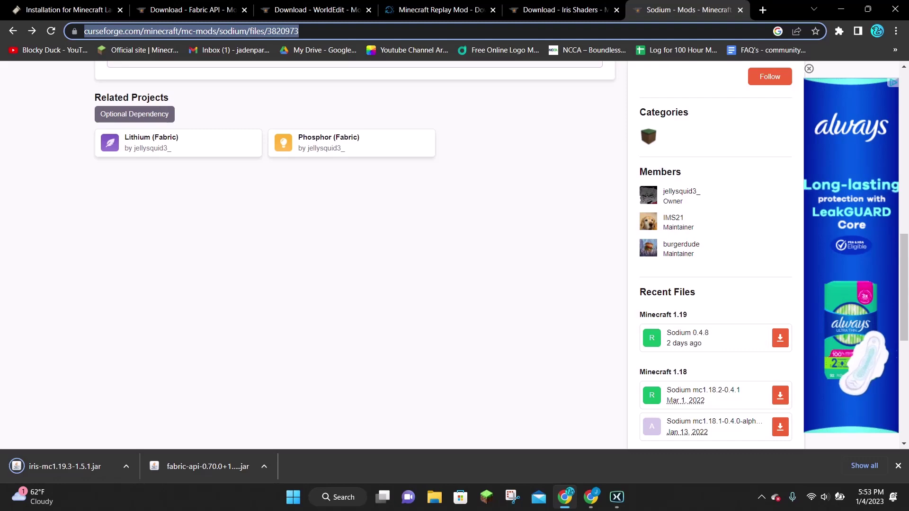
click(779, 338)
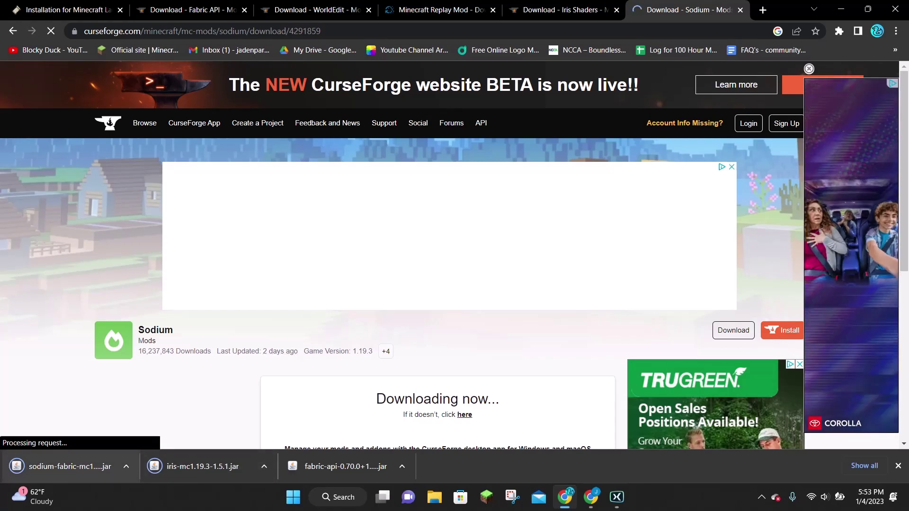
scroll(454, 255, down, 1)
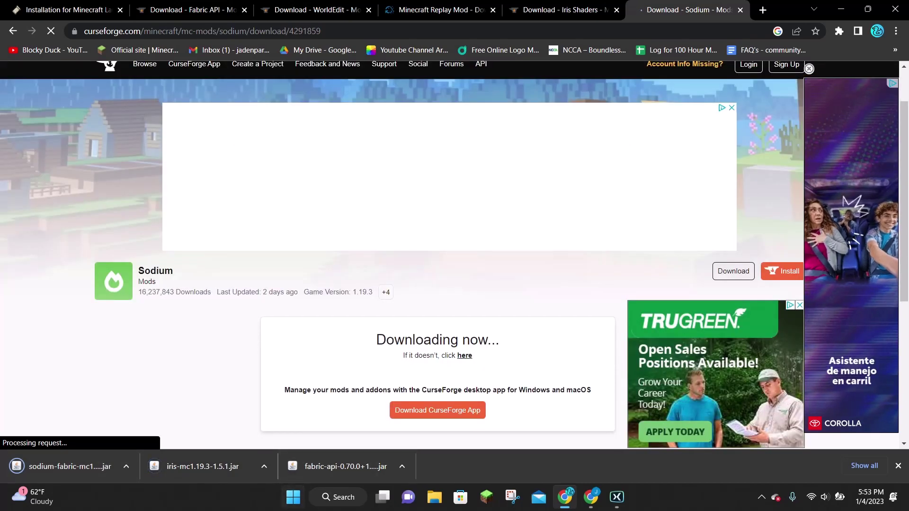
- Open the Roaming application data folder via a %appdata% search
click(337, 497)
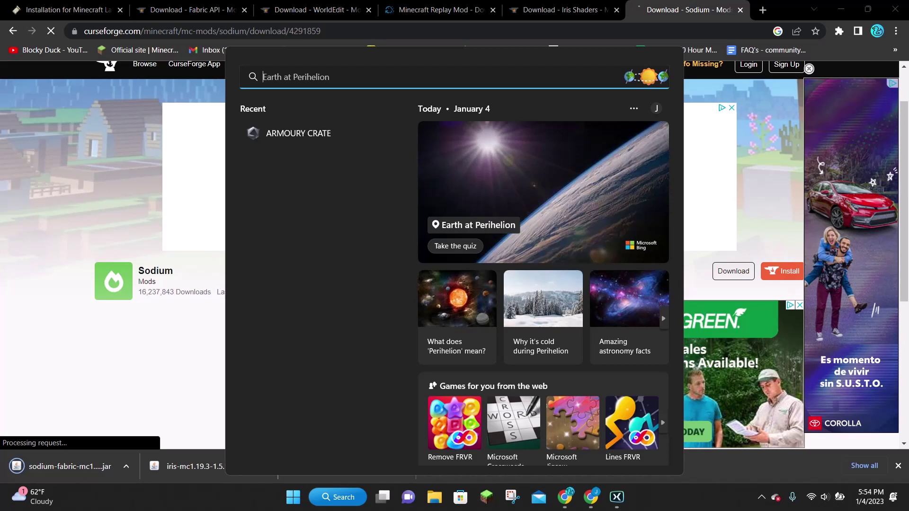
text(%appdata%)
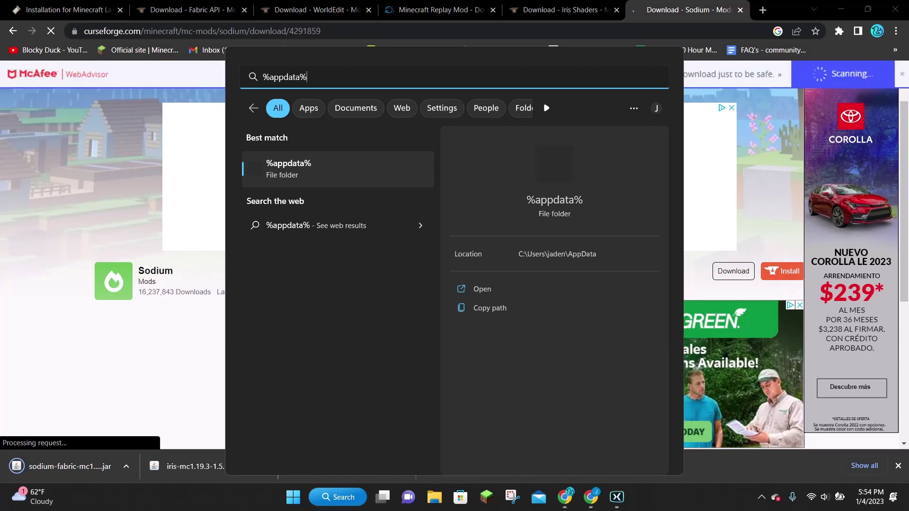
key(Return)
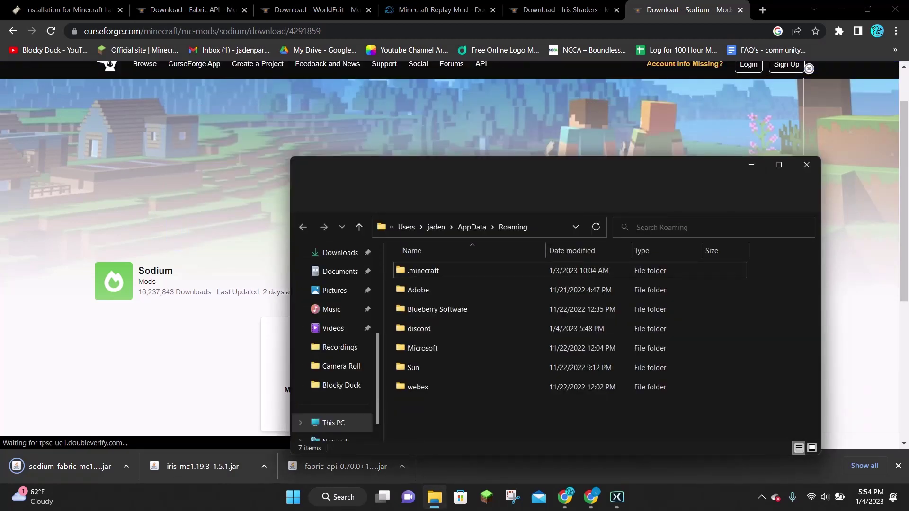
- Open .minecraft\mods, holding Fabric API, Sodium 0.4.7 and WorldEdit jars, then minimize it
click(423, 270)
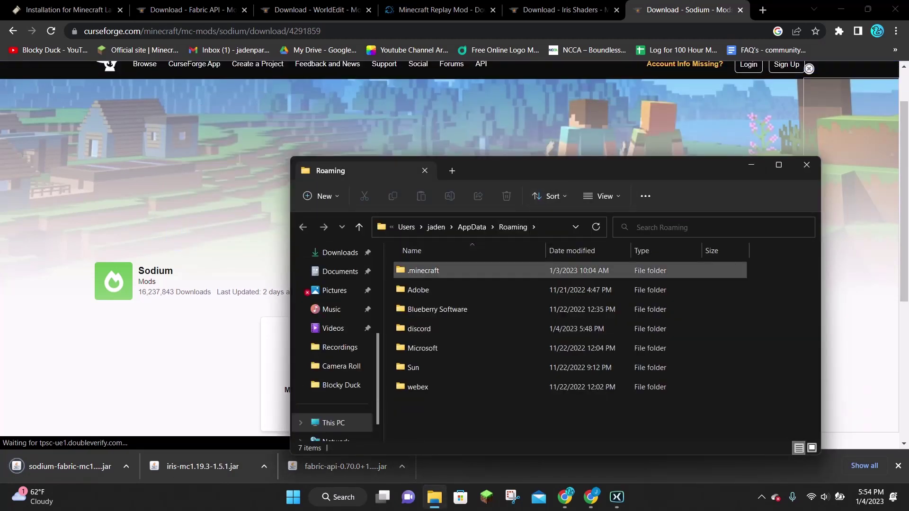
double_click(422, 270)
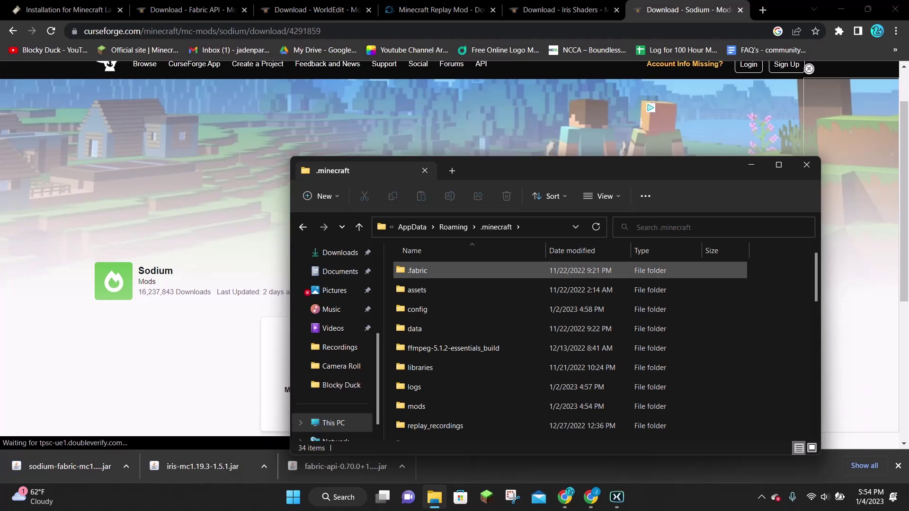
scroll(441, 288, down, 2)
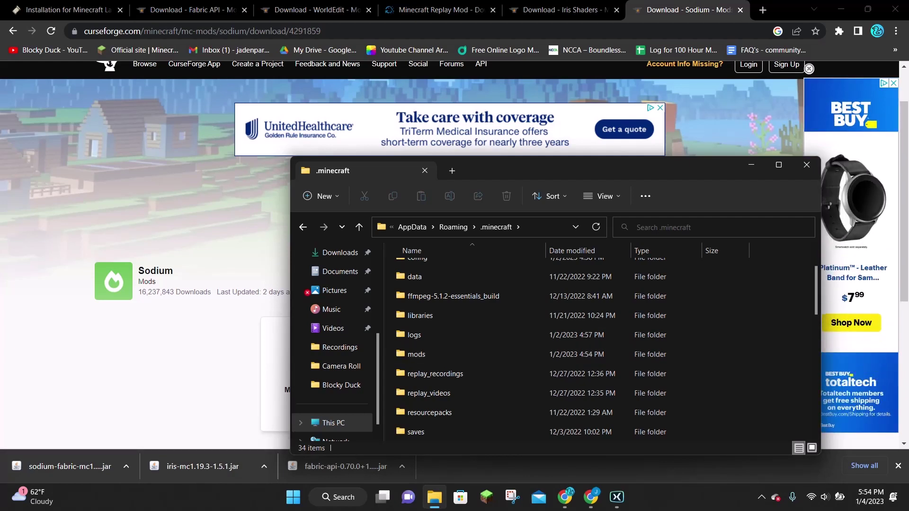
double_click(417, 354)
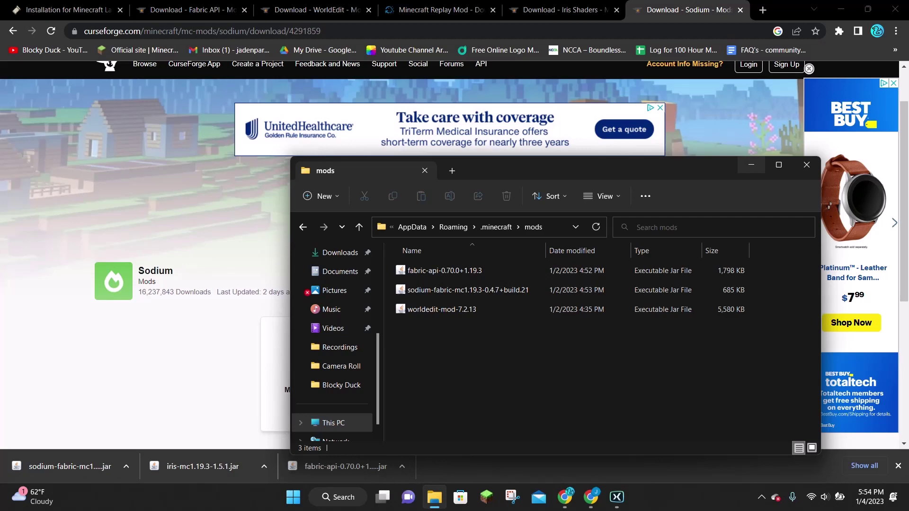
click(751, 165)
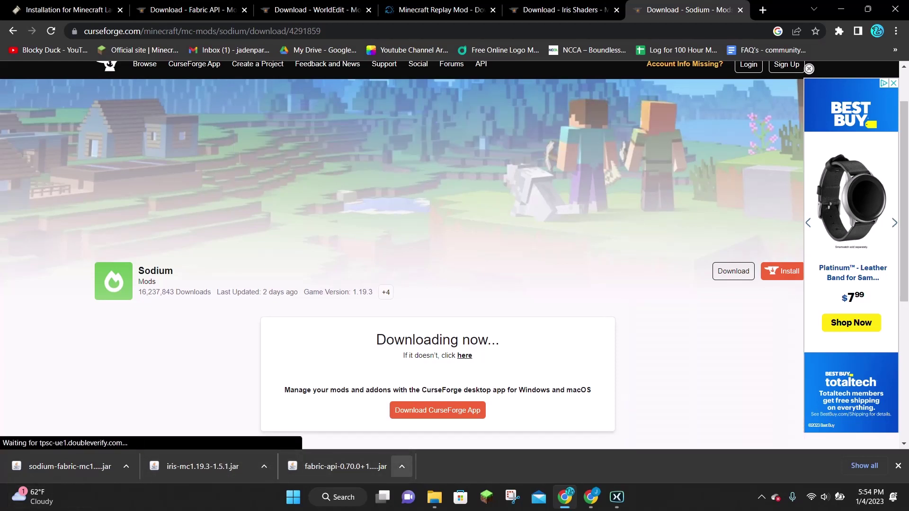
click(402, 466)
- Show the fabric-api download in Downloads and place it beside the mods folder window
click(401, 467)
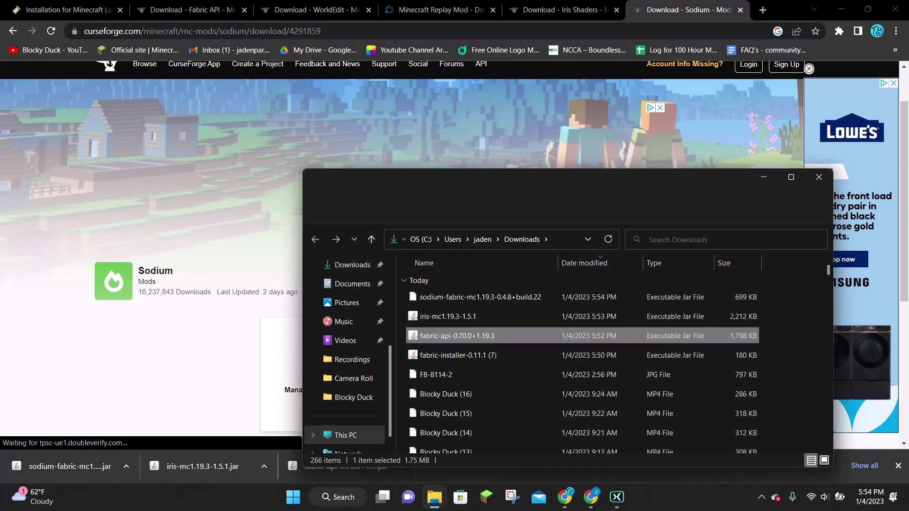
drag(560, 178, 268, 110)
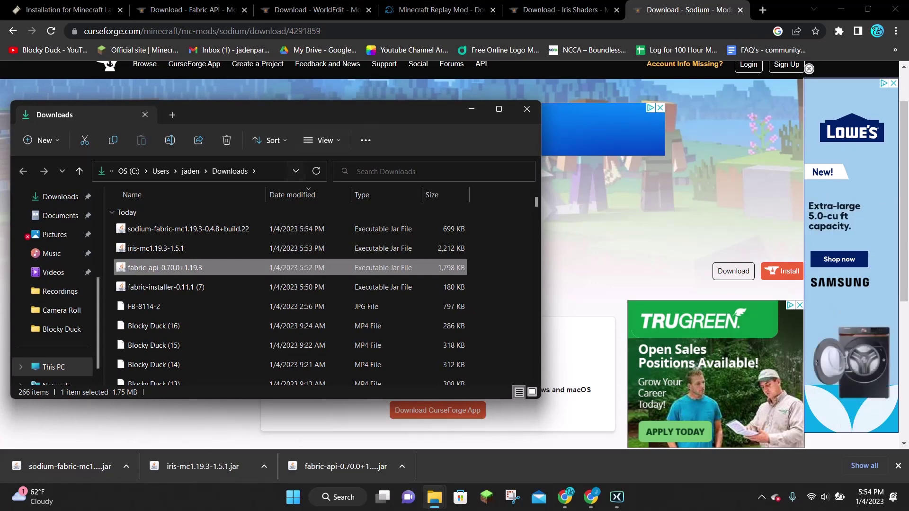
mouse_move(434, 497)
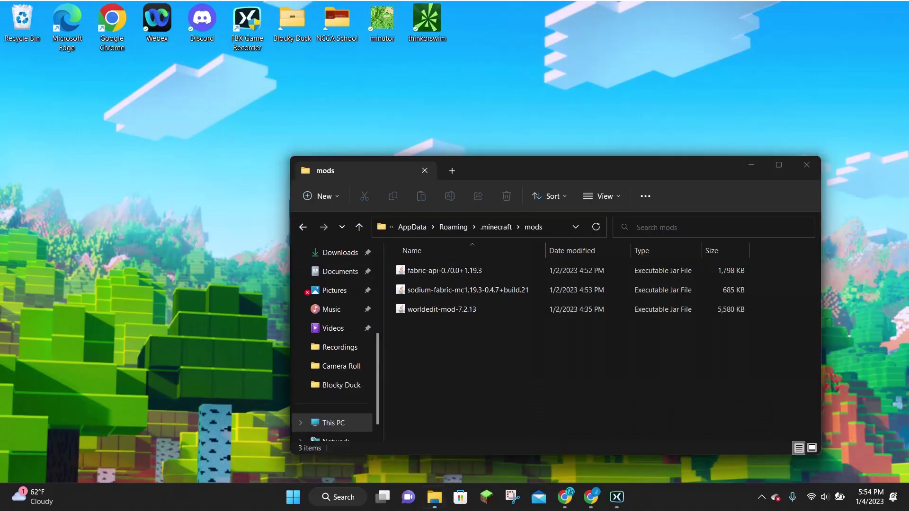
click(412, 429)
drag(514, 171, 590, 179)
- Move the Sodium 0.4.8, Iris 1.5.1 and fabric-api jars into mods, replacing the existing fabric-api
click(189, 229)
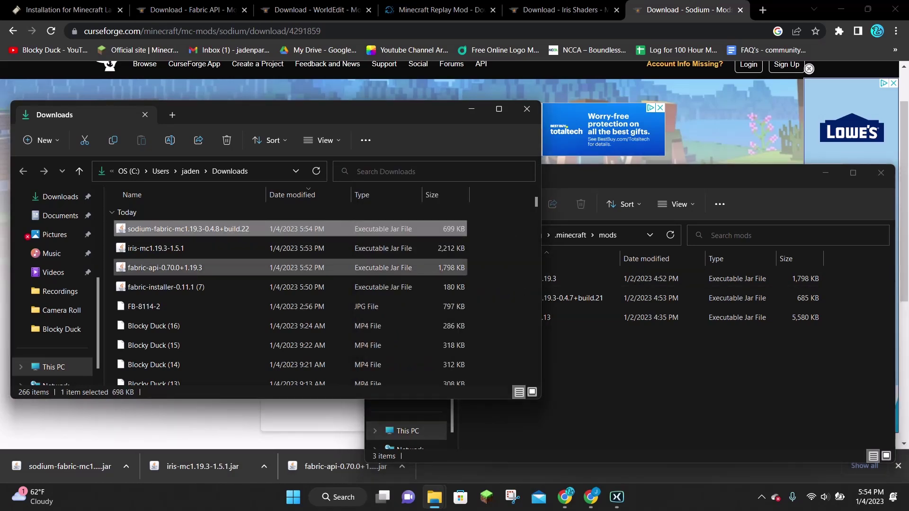
shift+click(189, 268)
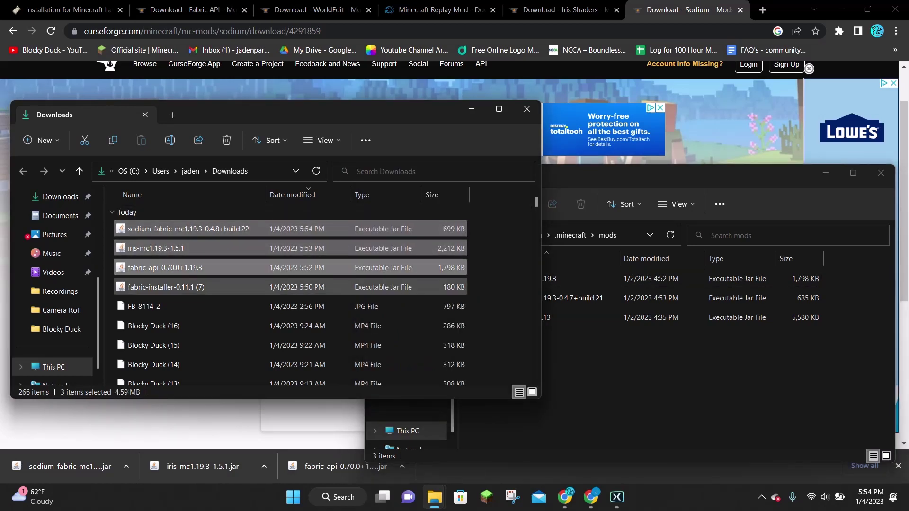
drag(445, 229, 642, 373)
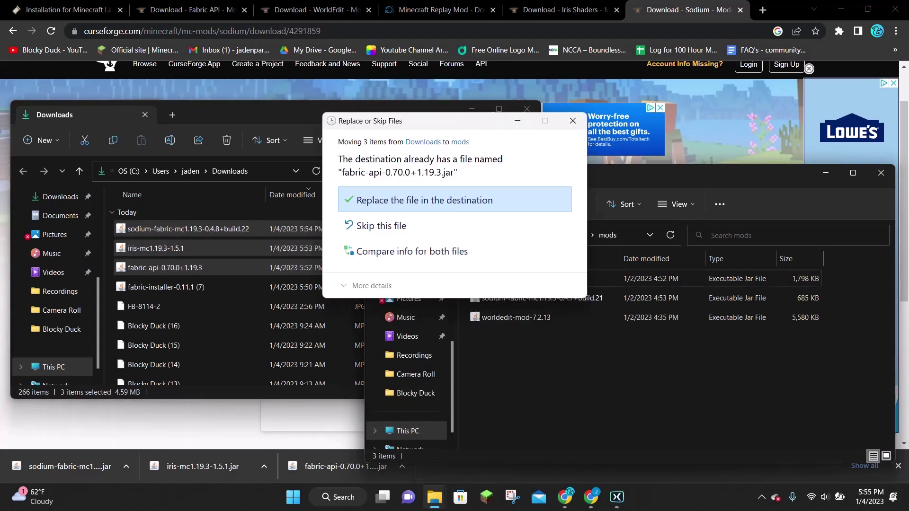
click(424, 200)
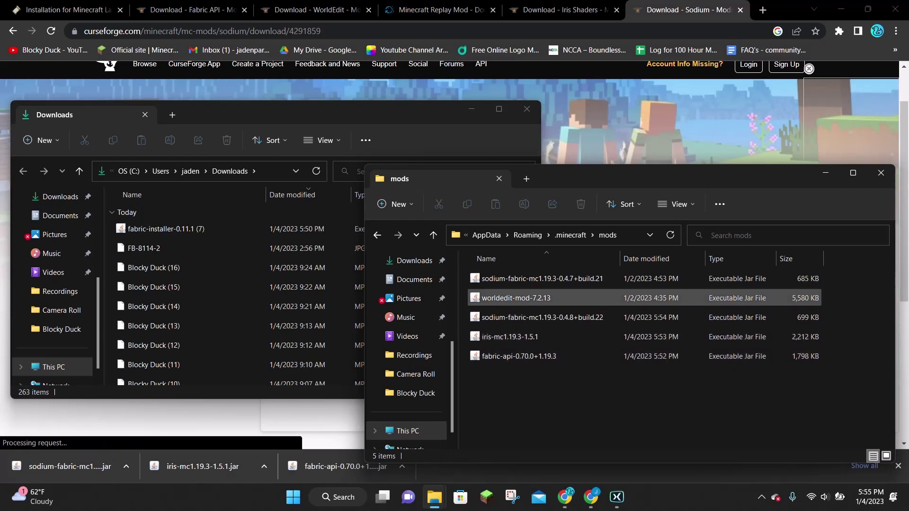
- Delete the old sodium 0.4.7 jar from mods and close both folder windows
click(541, 279)
right_click(588, 278)
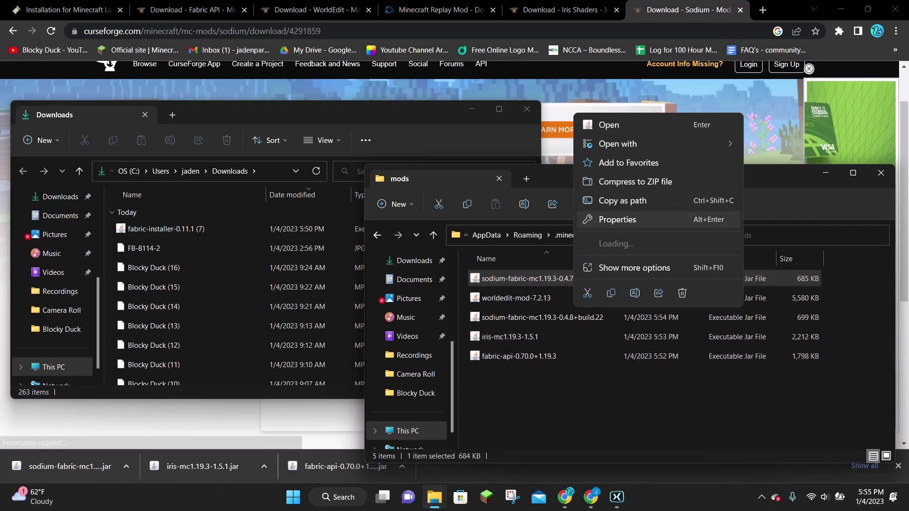
key(Delete)
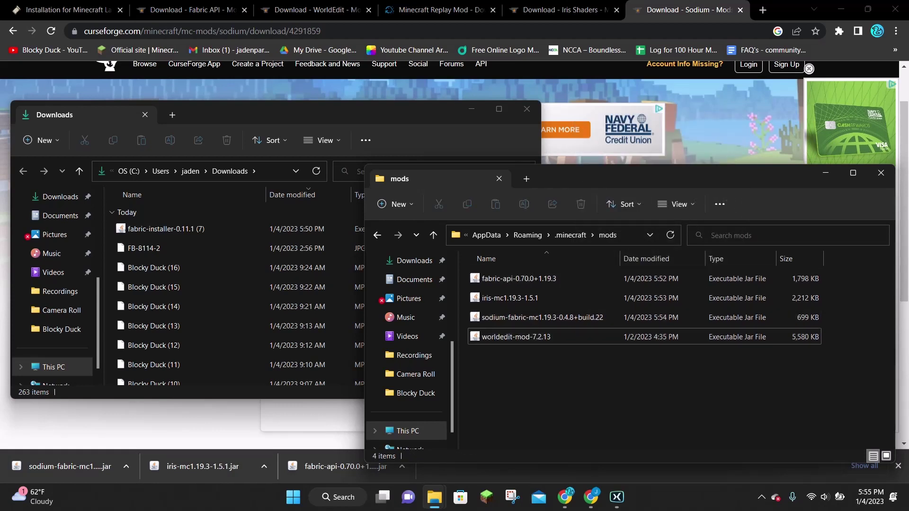
key(Down)
key(Down)
key(Down)
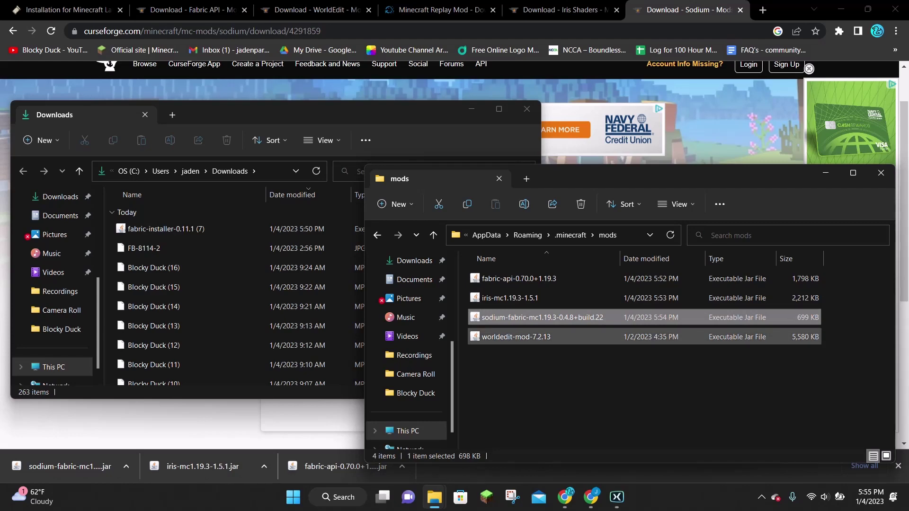
click(880, 173)
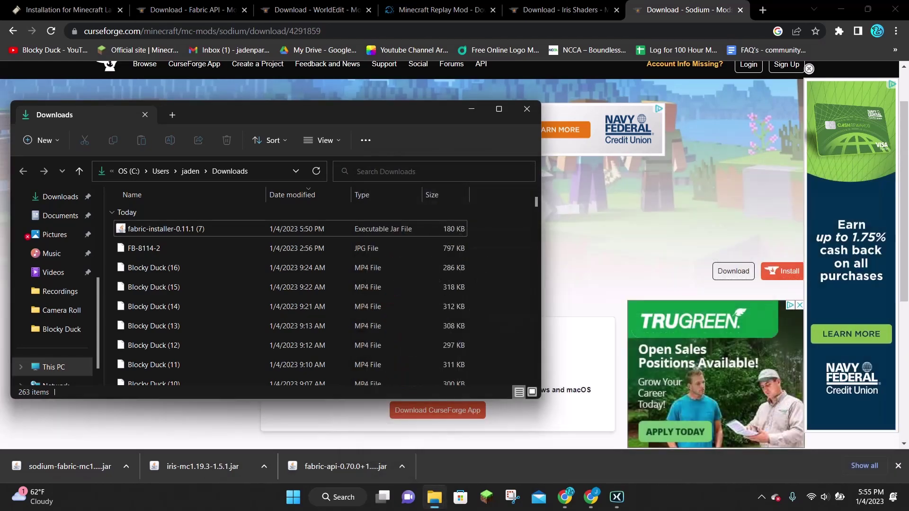
click(526, 109)
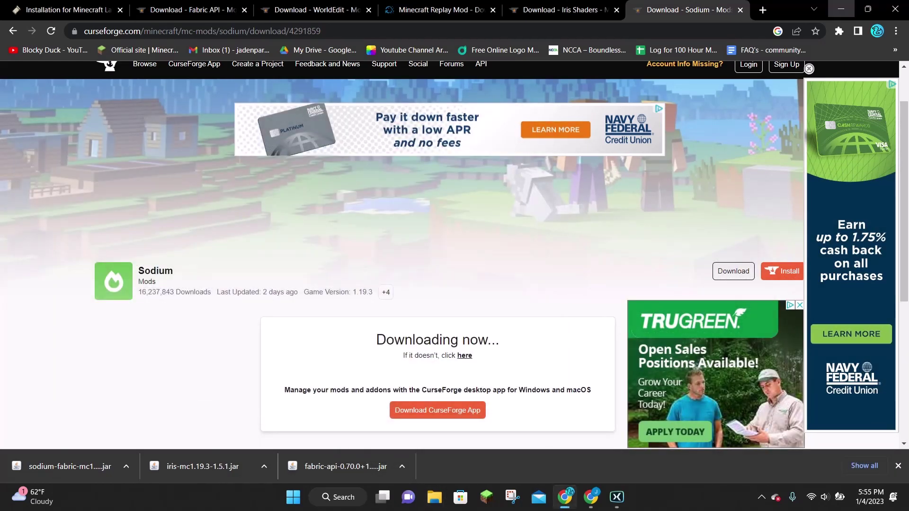
- Launch the fabric-loader-1.19.3 installation to reach the Minecraft 1.19.3 Fabric title screen
click(840, 10)
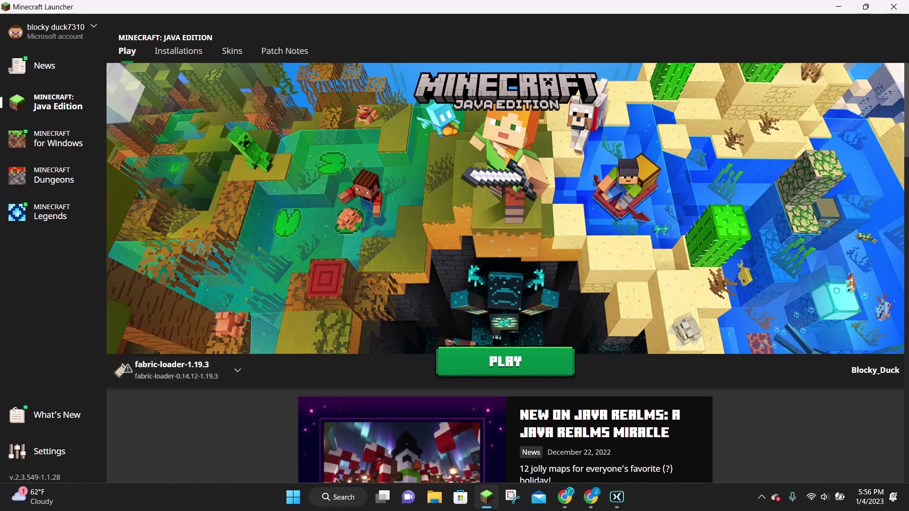
click(505, 361)
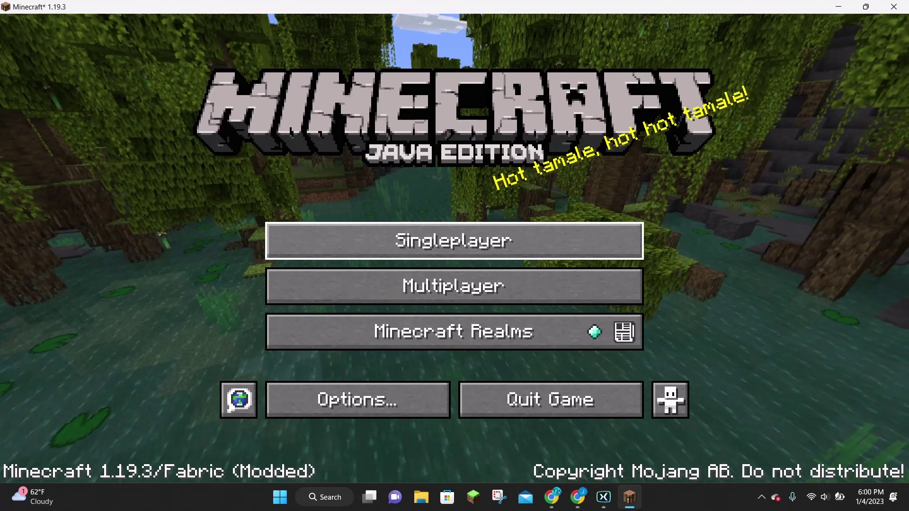
click(357, 400)
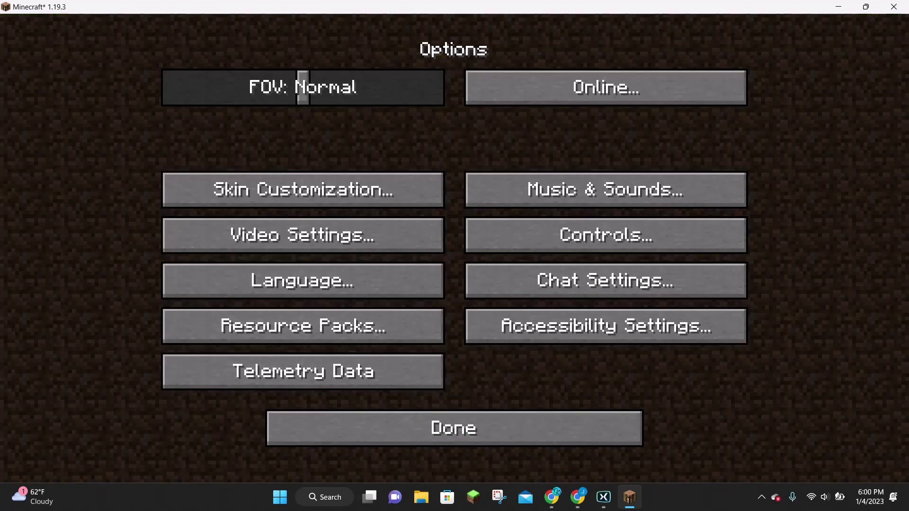
click(302, 235)
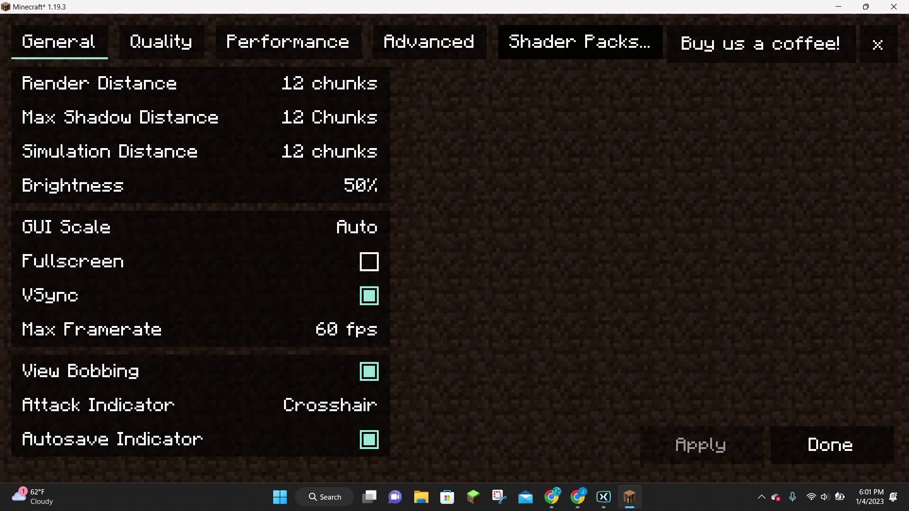
click(580, 42)
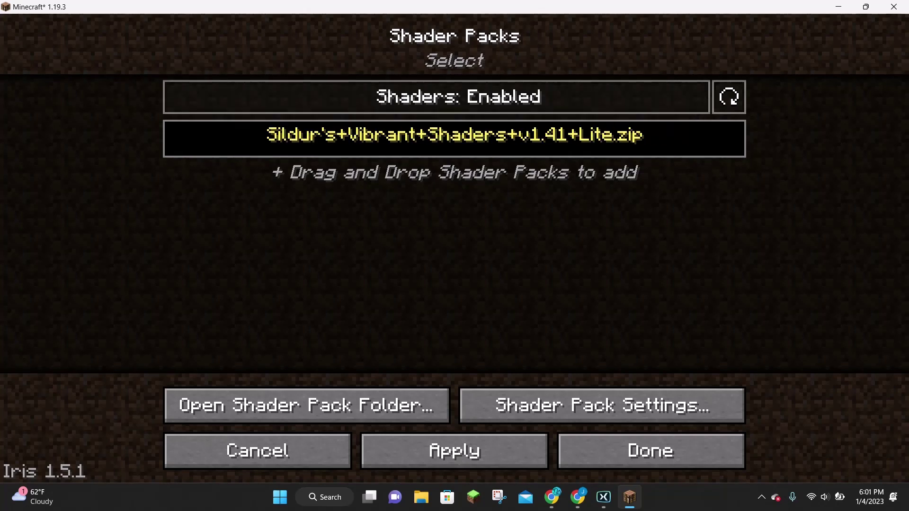
key(Escape)
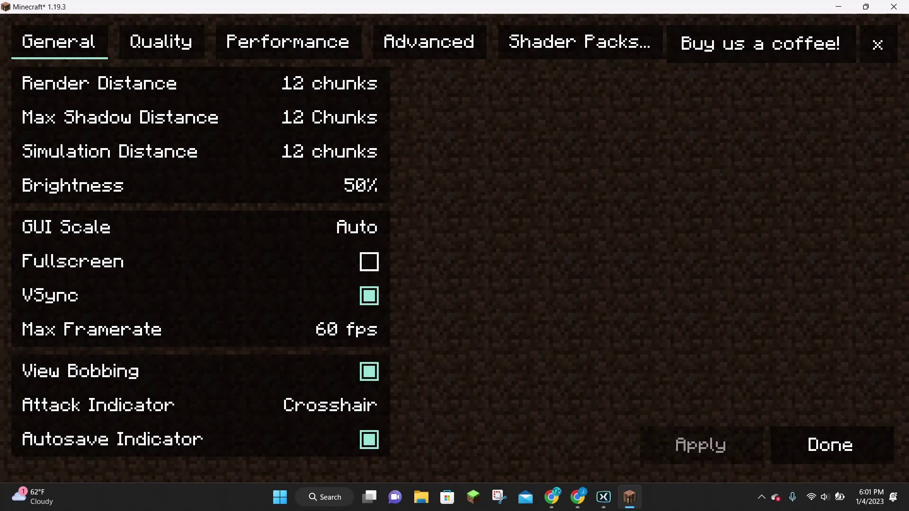
key(Escape)
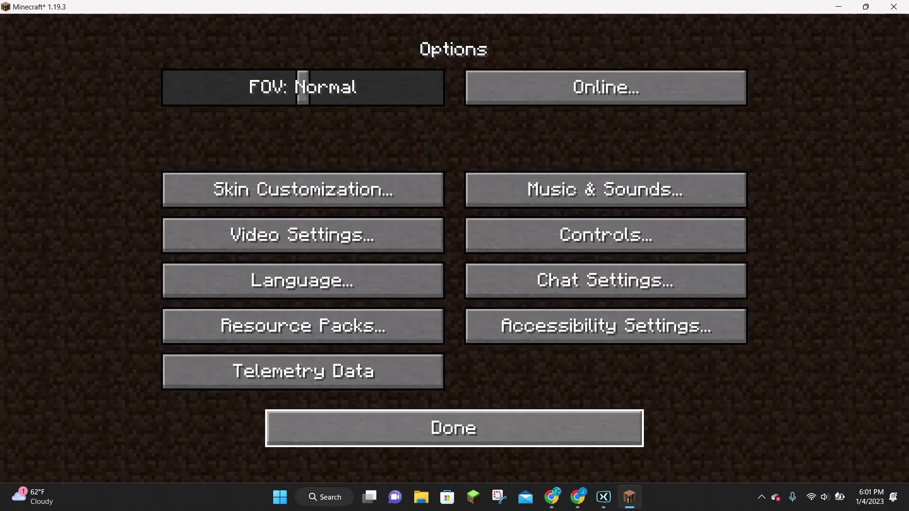
key(Escape)
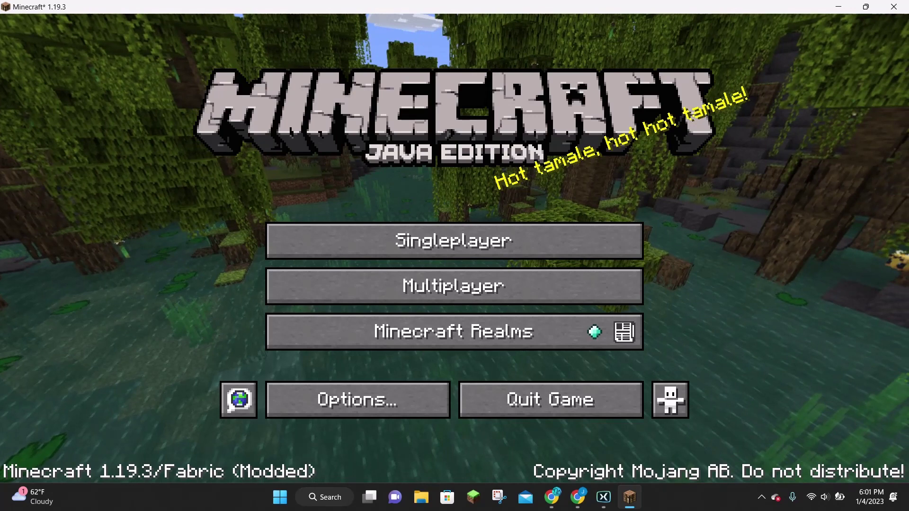